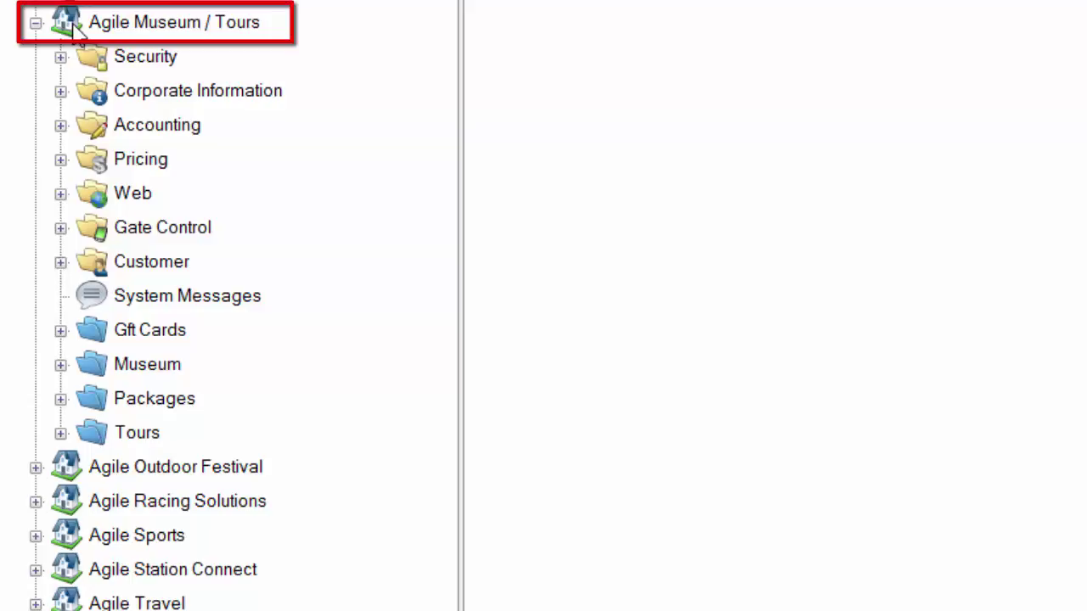
Step: Create a new organization under Agile Museum / Tours named Membership, short name MEMB
{"action": "left_click", "coordinate": [76, 27]}
{"action": "right_click", "coordinate": [79, 29]}
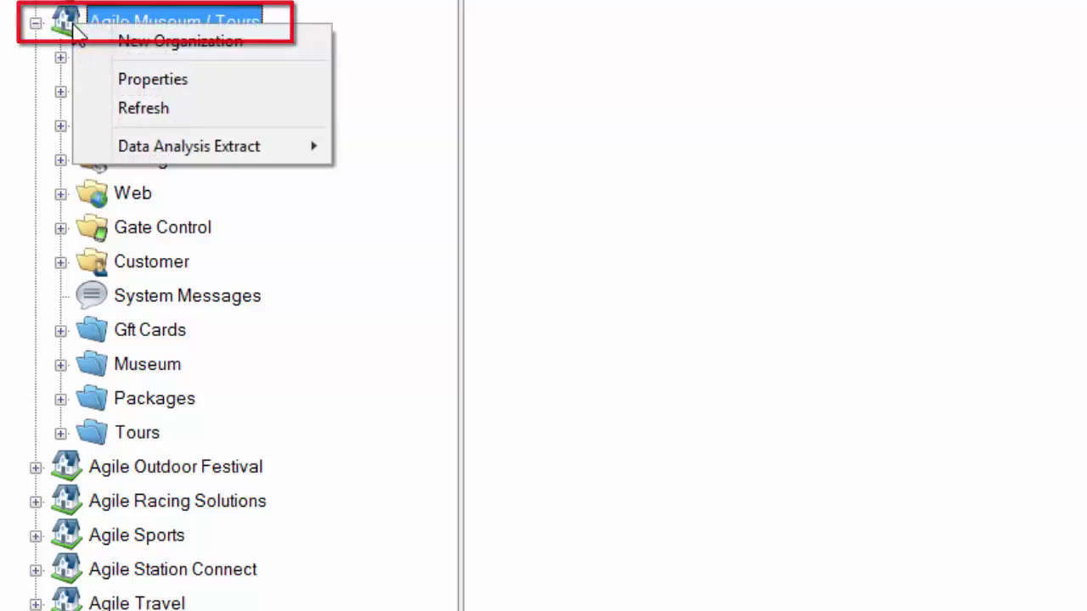
{"action": "left_click", "coordinate": [100, 42]}
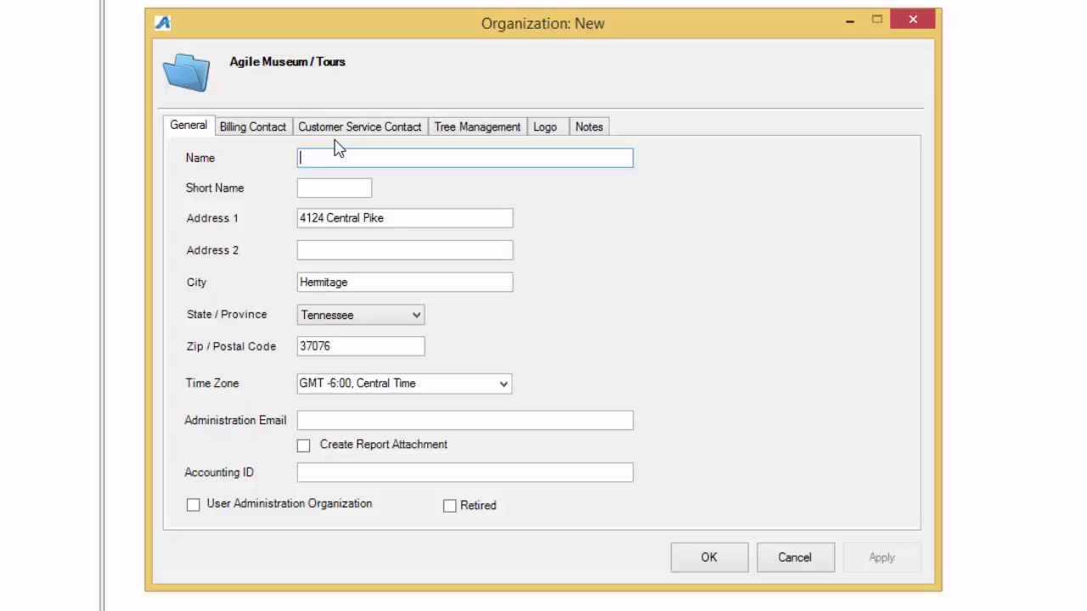
{"action": "type", "text": "Membership"}
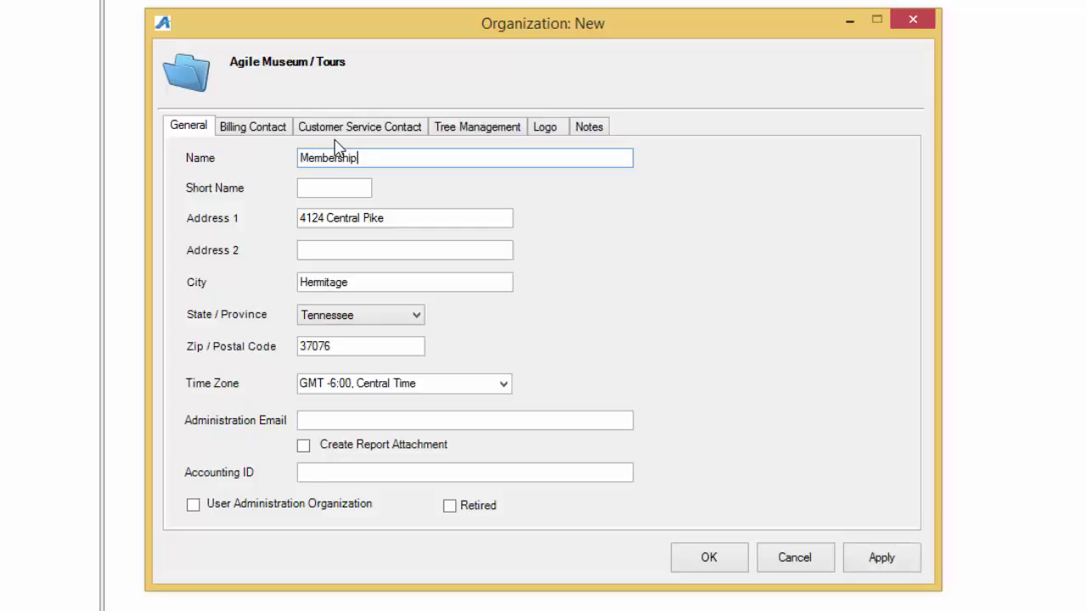
{"action": "key", "text": "Tab"}
{"action": "type", "text": "MEMB"}
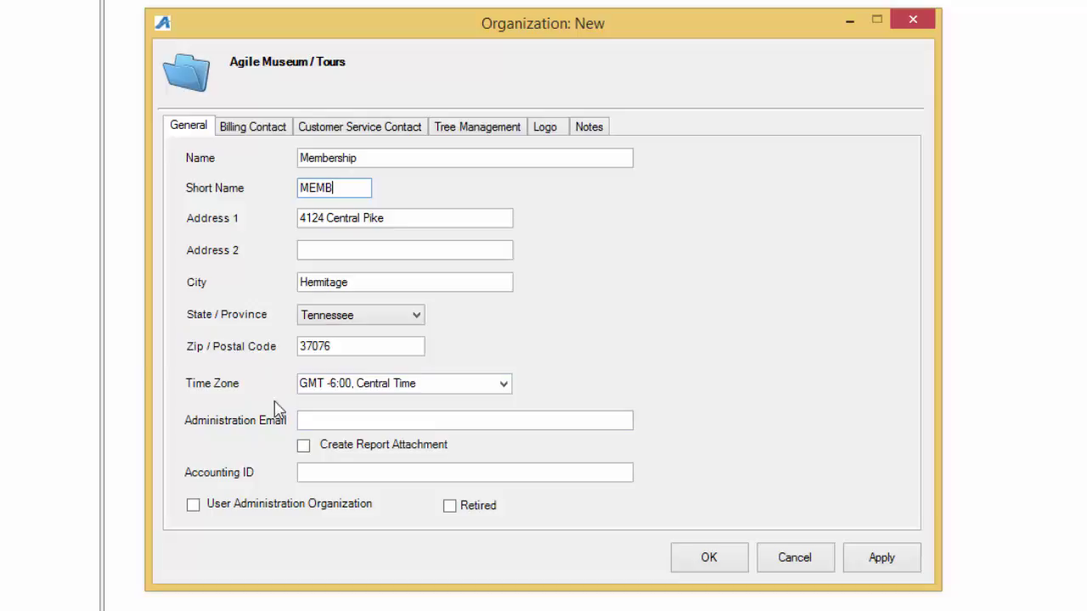
Step: Enable Confirmation Text, Questions and Promotions in Tree Management, then apply the organization
{"action": "left_click", "coordinate": [473, 133]}
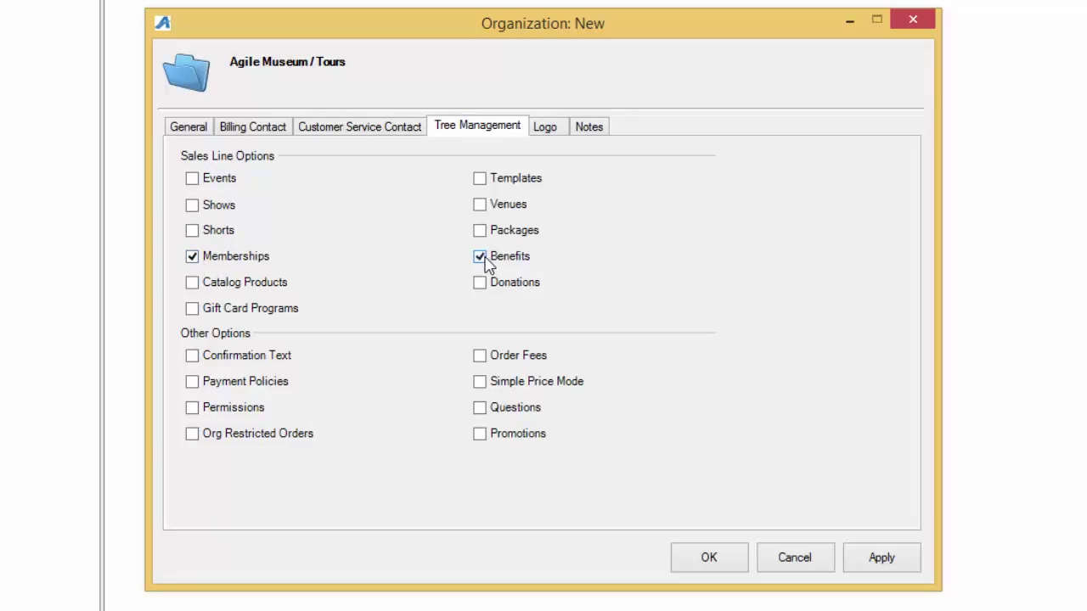
{"action": "left_click", "coordinate": [201, 358]}
{"action": "left_click", "coordinate": [480, 407]}
{"action": "left_click", "coordinate": [480, 434]}
{"action": "left_click", "coordinate": [884, 560]}
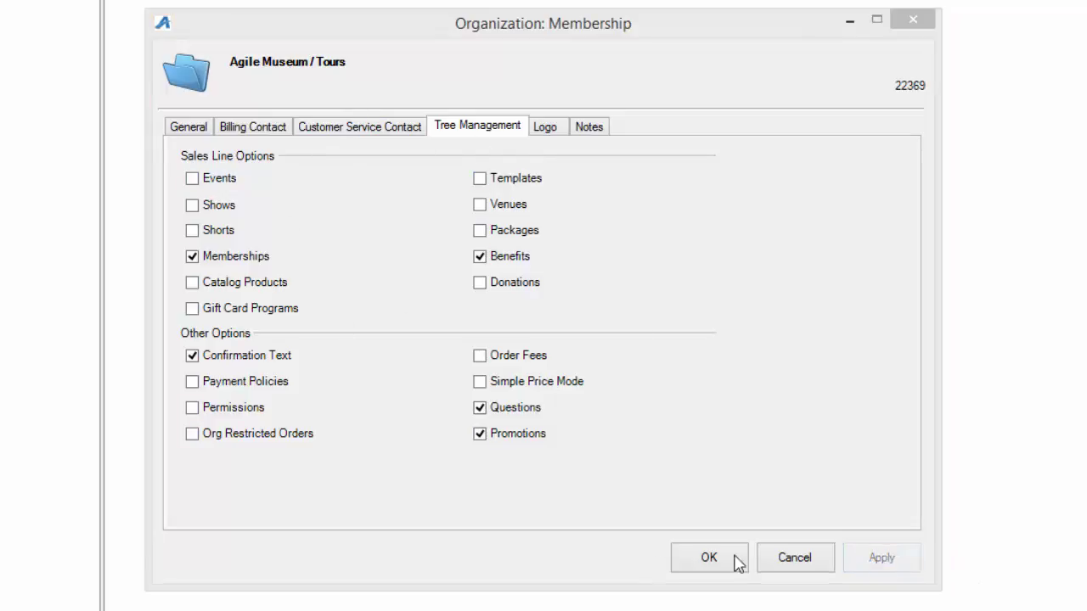
Step: Close the settings and open the empty Membership list inside the new Membership folder
{"action": "left_click", "coordinate": [705, 559]}
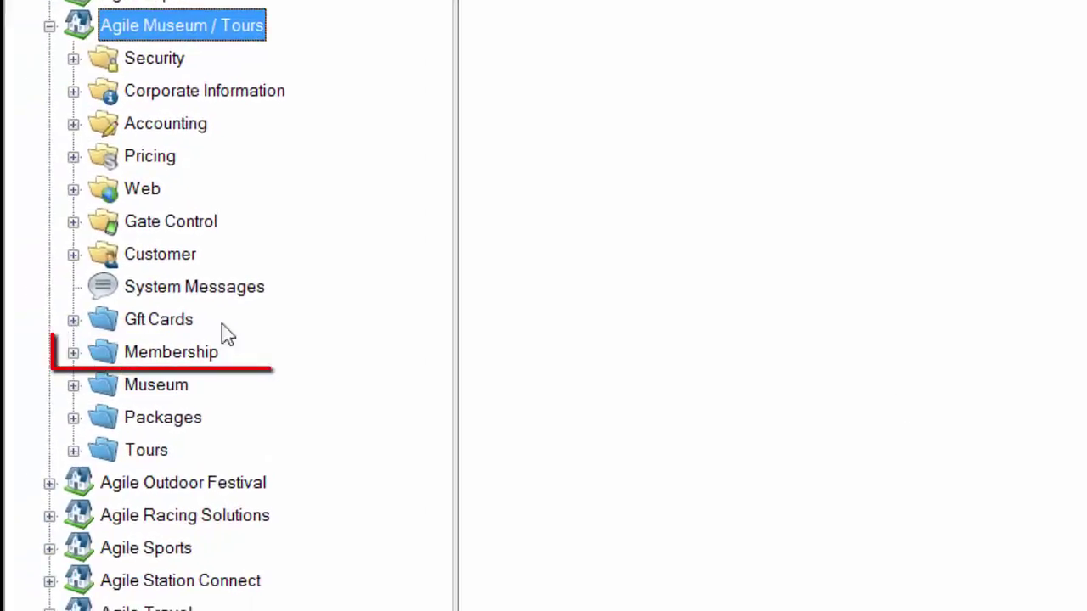
{"action": "left_click", "coordinate": [74, 353]}
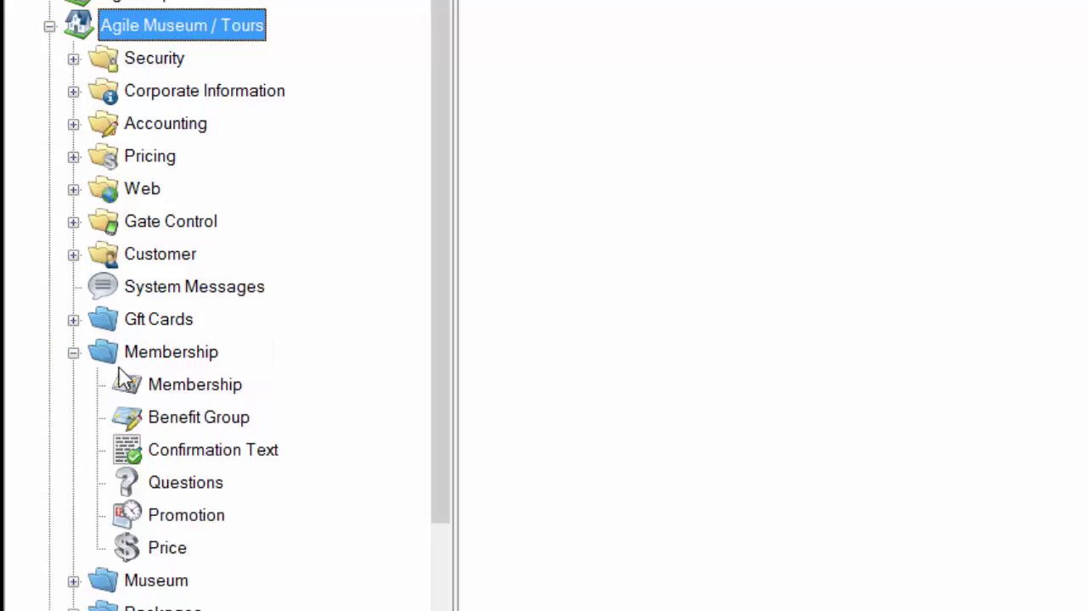
{"action": "left_click", "coordinate": [185, 387]}
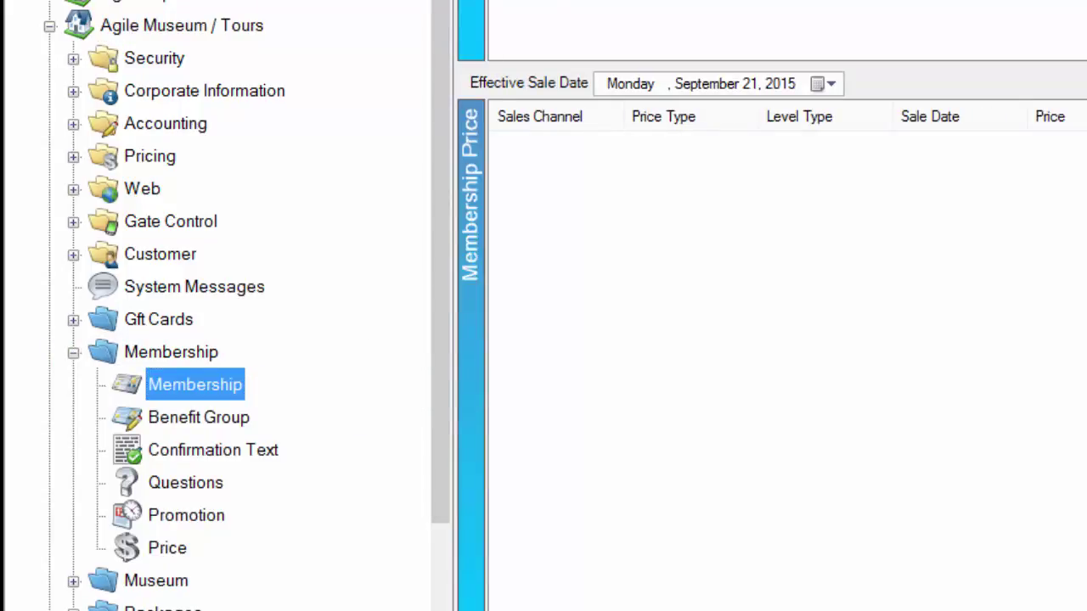
{"action": "right_click", "coordinate": [250, 5]}
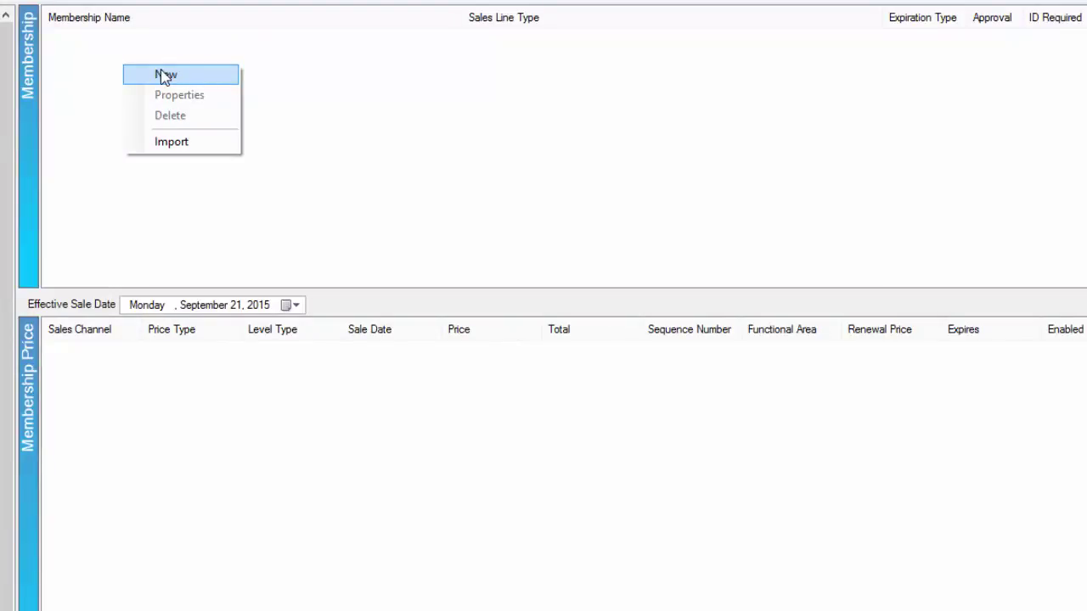
Step: Start a new membership with internal name 'Museum Membership'
{"action": "left_click", "coordinate": [165, 77]}
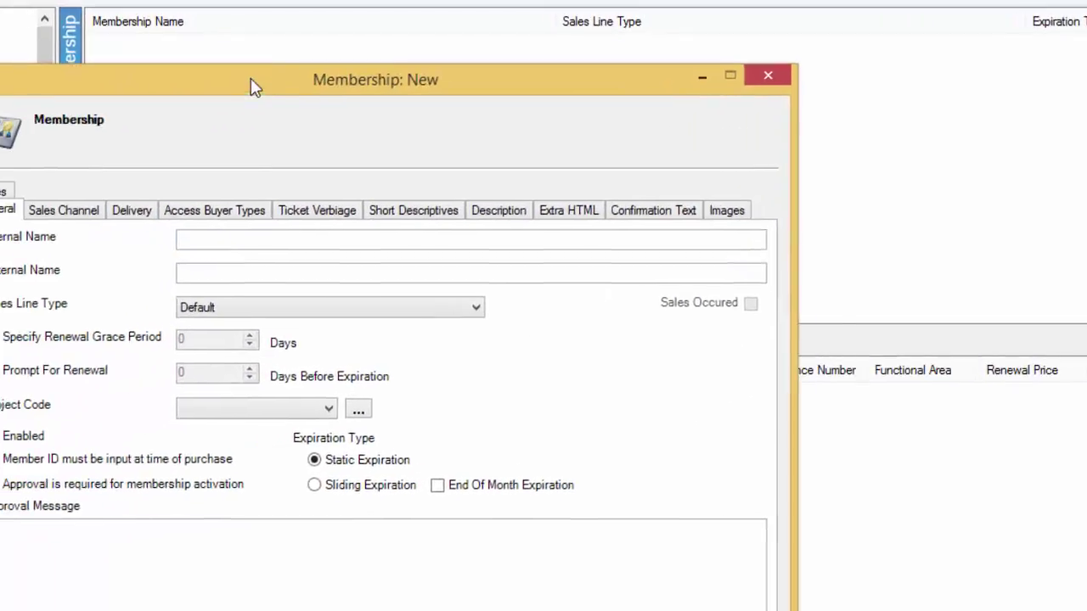
{"action": "left_click_drag", "start_coordinate": [252, 85], "coordinate": [344, 19]}
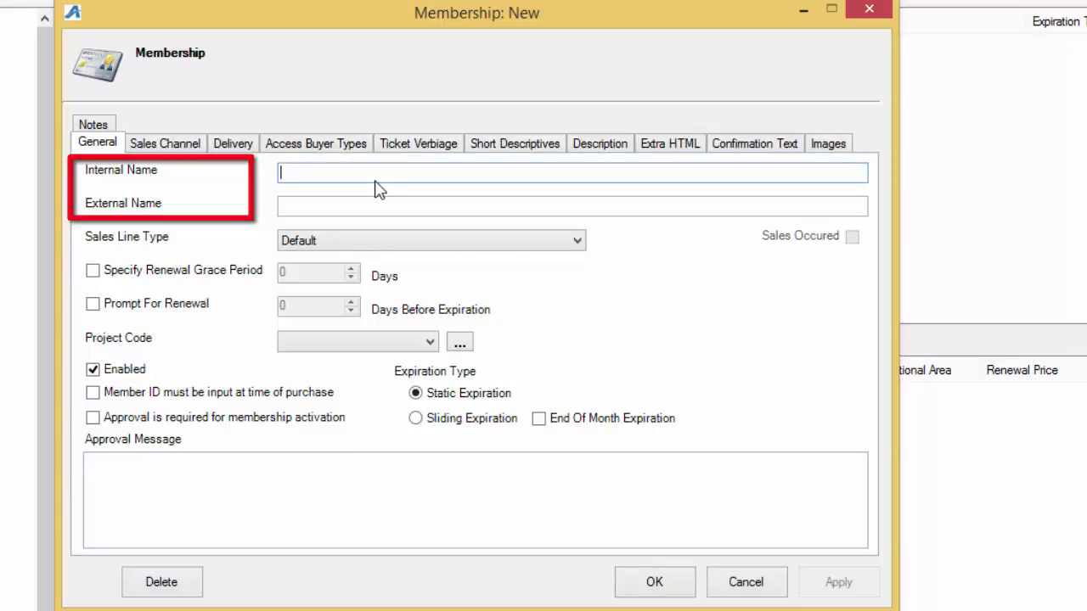
{"action": "type", "text": "Museum Membership"}
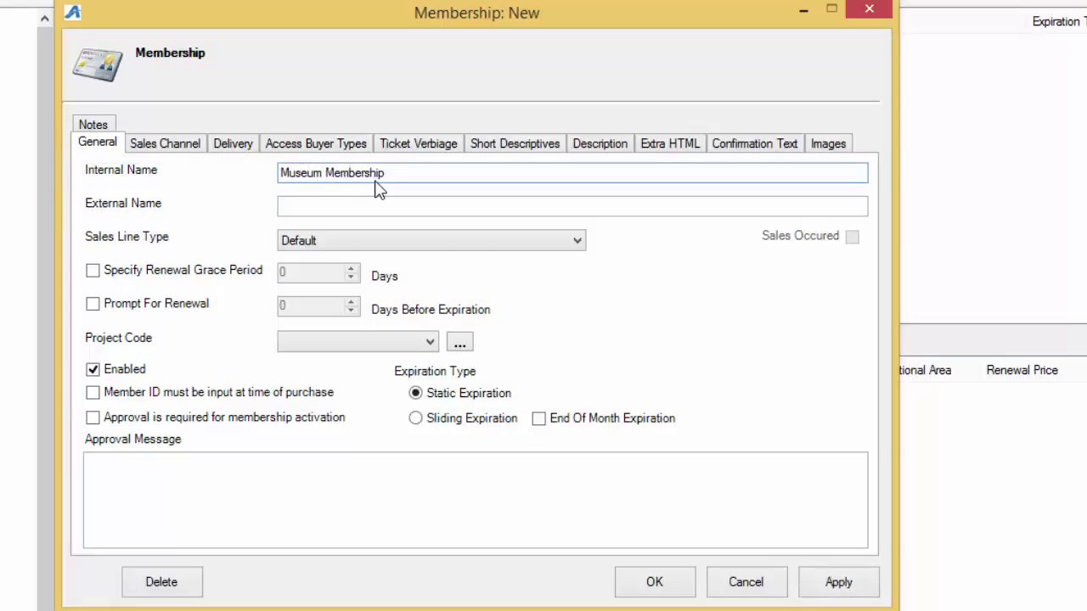
Step: Set the external name to 'Agile Museum Membership' from the copied internal name
{"action": "left_click_drag", "start_coordinate": [386, 173], "coordinate": [236, 172]}
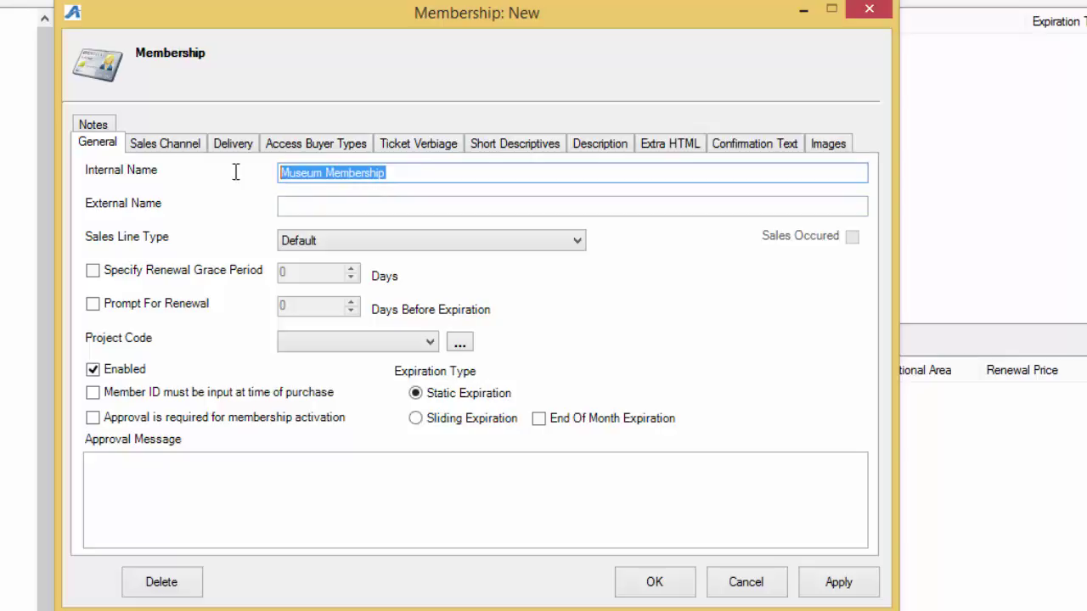
{"action": "right_click", "coordinate": [331, 172]}
{"action": "left_click", "coordinate": [390, 241]}
{"action": "left_click", "coordinate": [339, 203]}
{"action": "key", "text": "ctrl+v"}
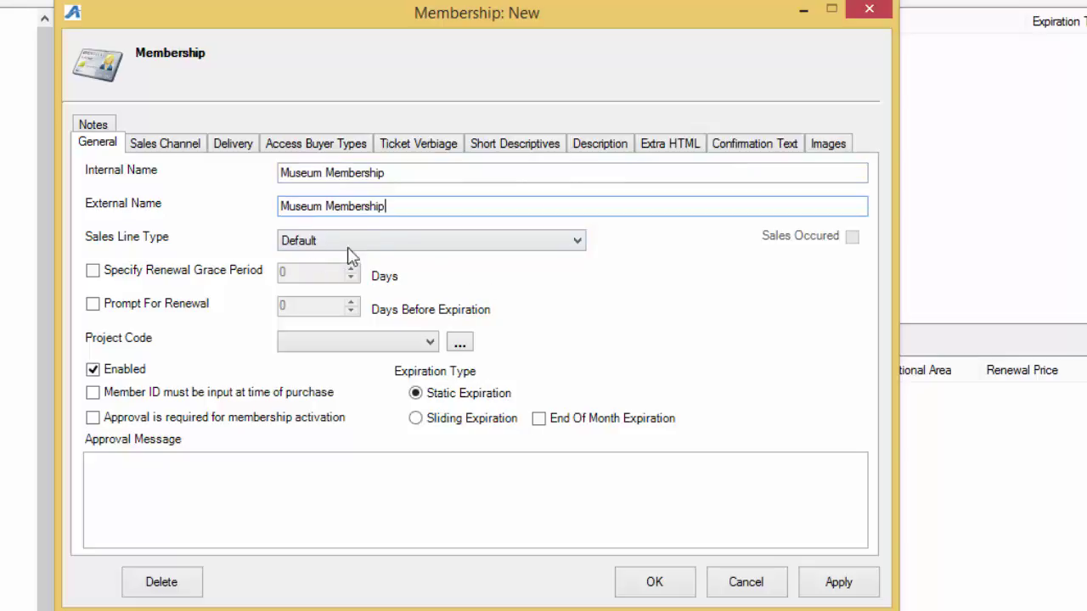
{"action": "left_click", "coordinate": [282, 205]}
{"action": "type", "text": "Agil"}
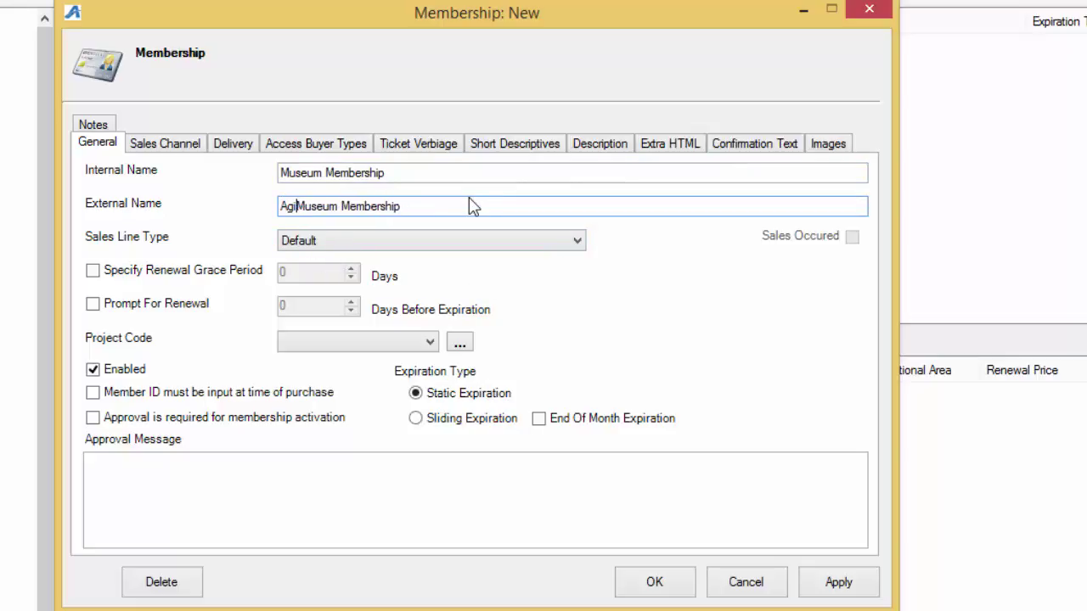
{"action": "type", "text": "e"}
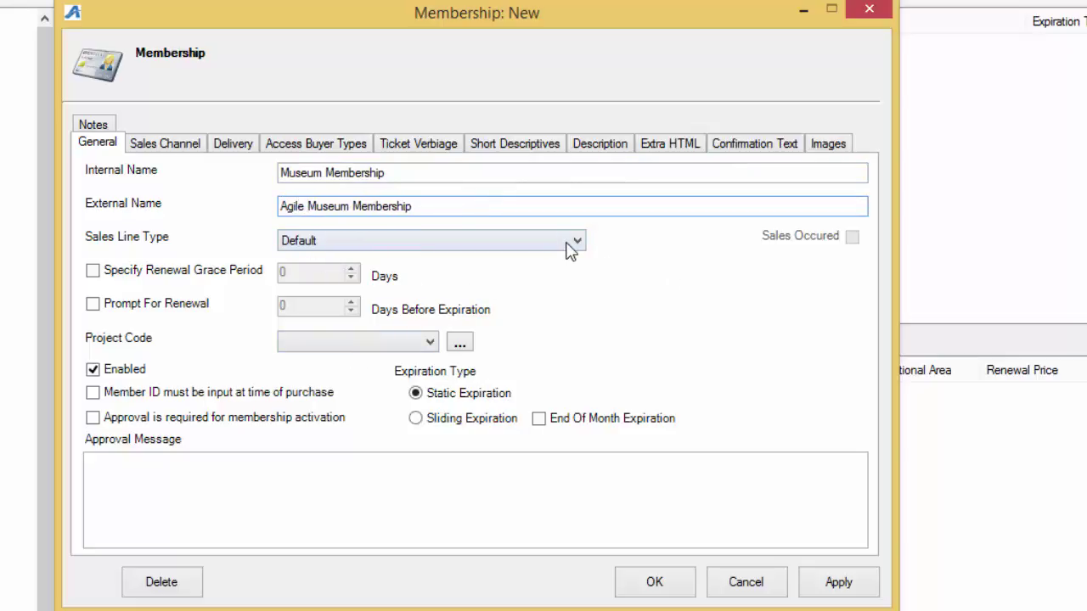
Step: Keep Default sales line type; set 90-day renewal grace and a 30-day renewal prompt
{"action": "left_click", "coordinate": [569, 242]}
{"action": "left_click", "coordinate": [535, 258]}
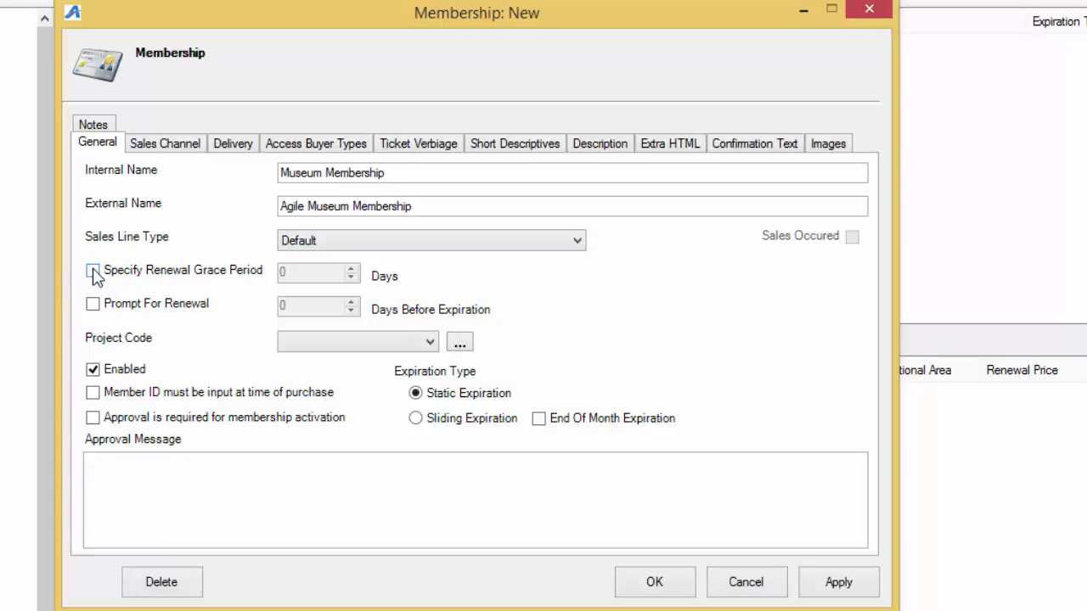
{"action": "left_click", "coordinate": [93, 271]}
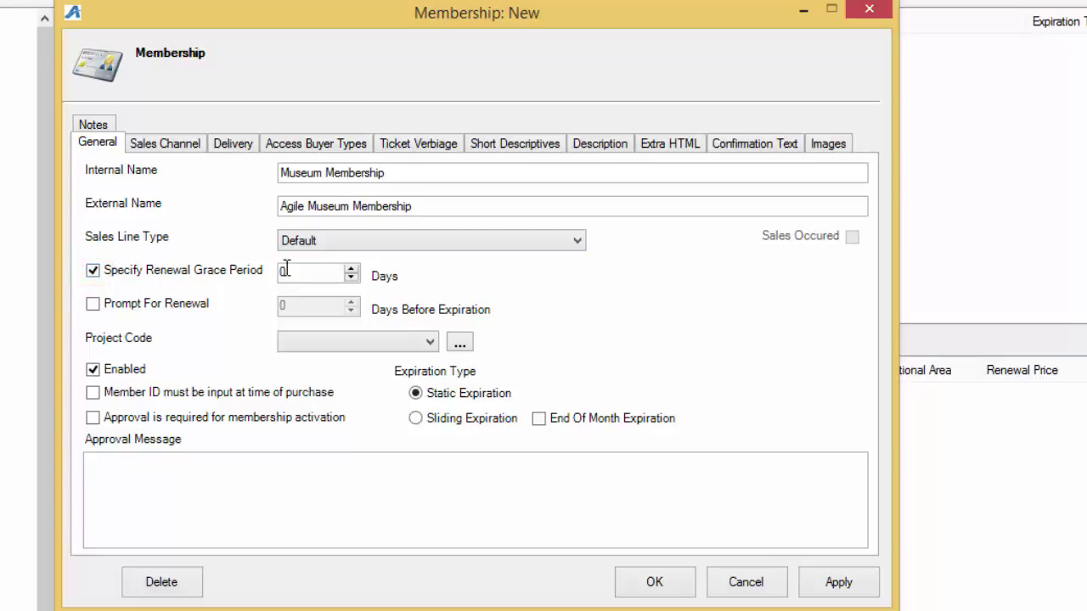
{"action": "double_click", "coordinate": [318, 271]}
{"action": "type", "text": "90"}
{"action": "left_click", "coordinate": [108, 303]}
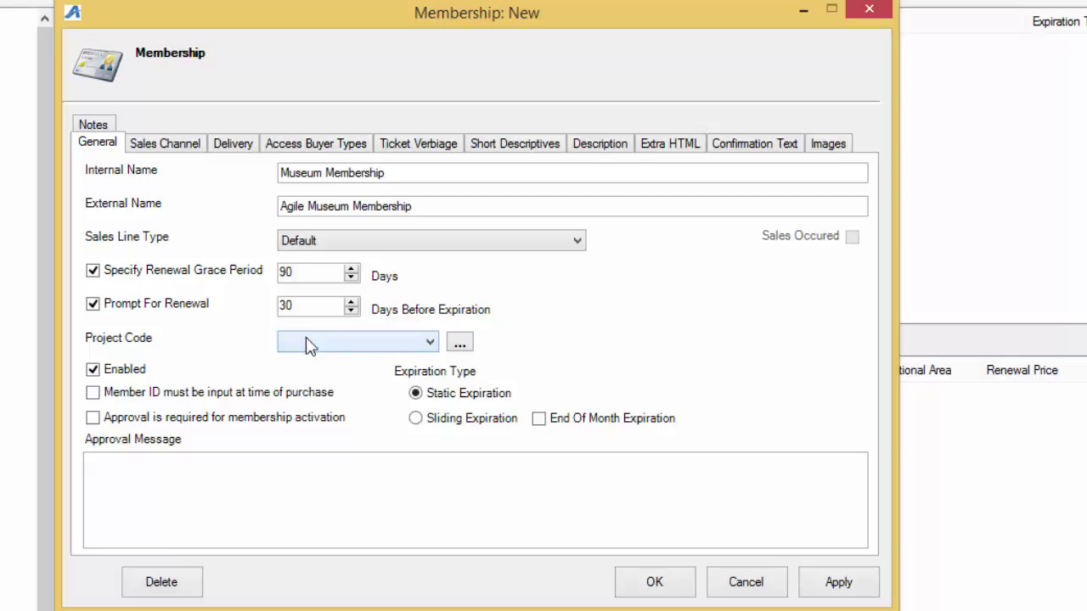
Step: Choose Sliding Expiration with End Of Month Expiration, leaving Project Code empty
{"action": "left_click", "coordinate": [429, 342]}
{"action": "left_click", "coordinate": [430, 342]}
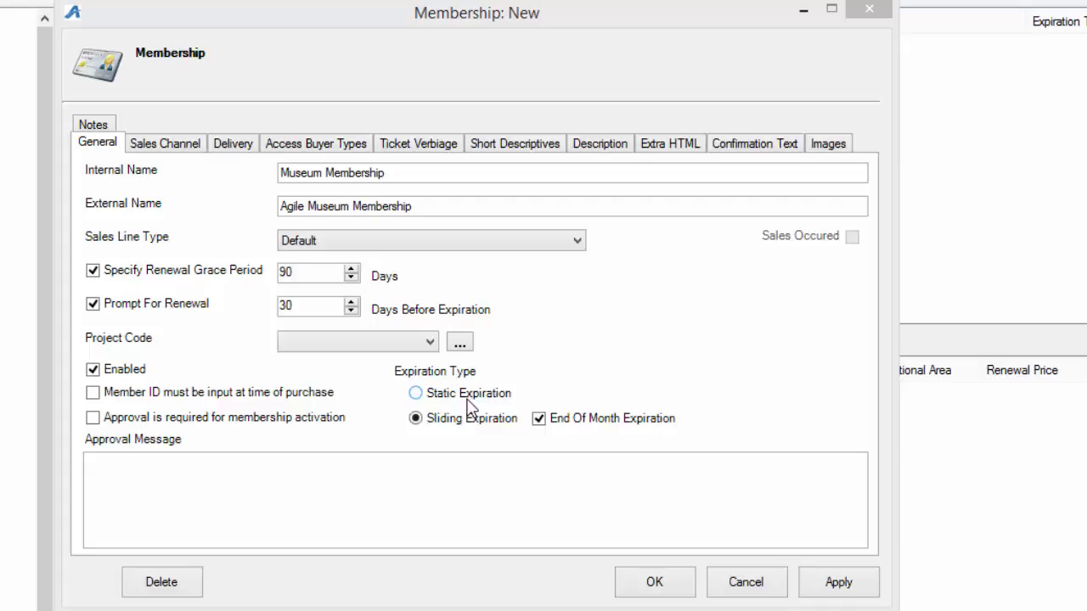
{"action": "left_click", "coordinate": [450, 393]}
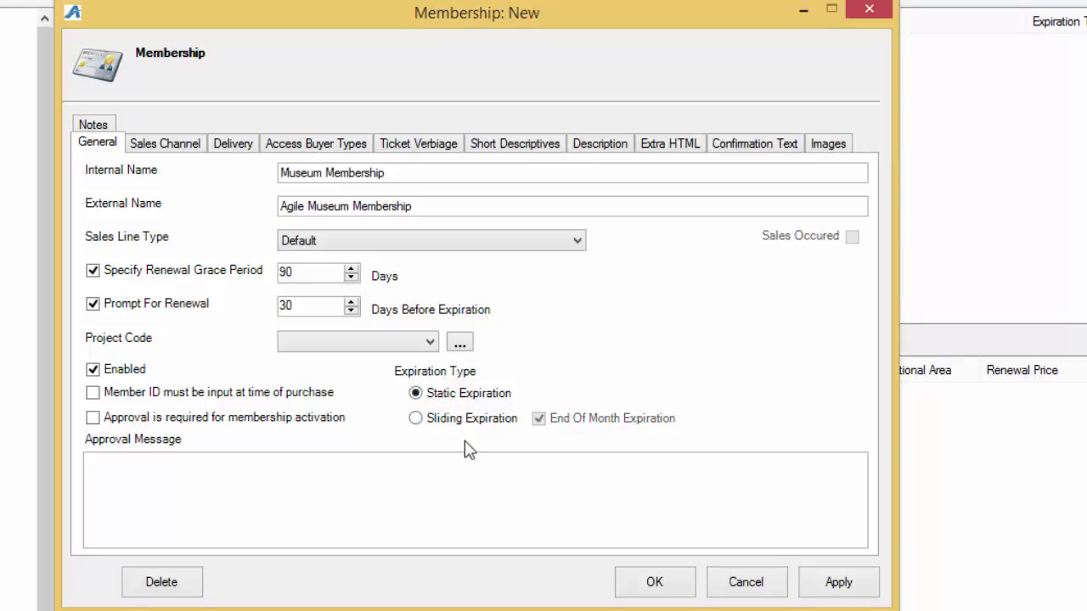
{"action": "left_click", "coordinate": [476, 419]}
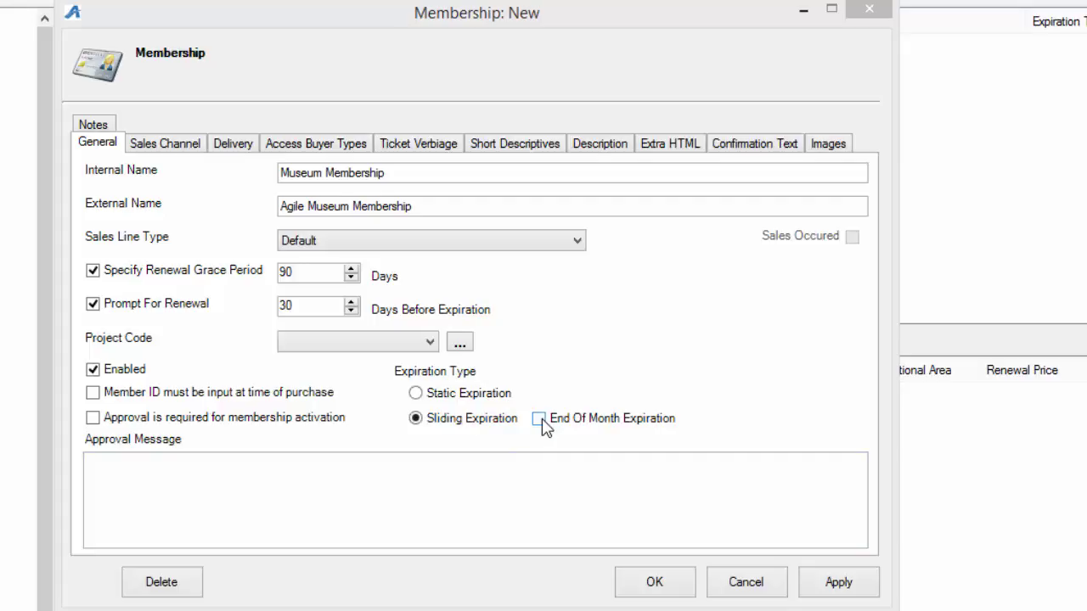
{"action": "left_click", "coordinate": [540, 420]}
Step: Set the AMS Advanced and Web Advanced sales channels to end in 2020, then apply
{"action": "left_click", "coordinate": [163, 144]}
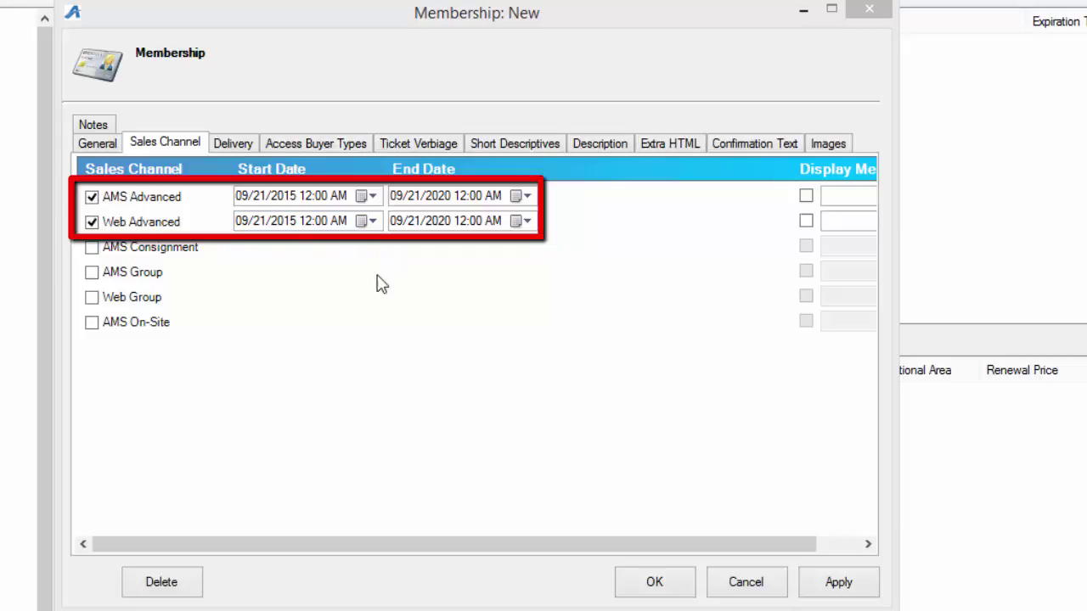
{"action": "left_click", "coordinate": [440, 197]}
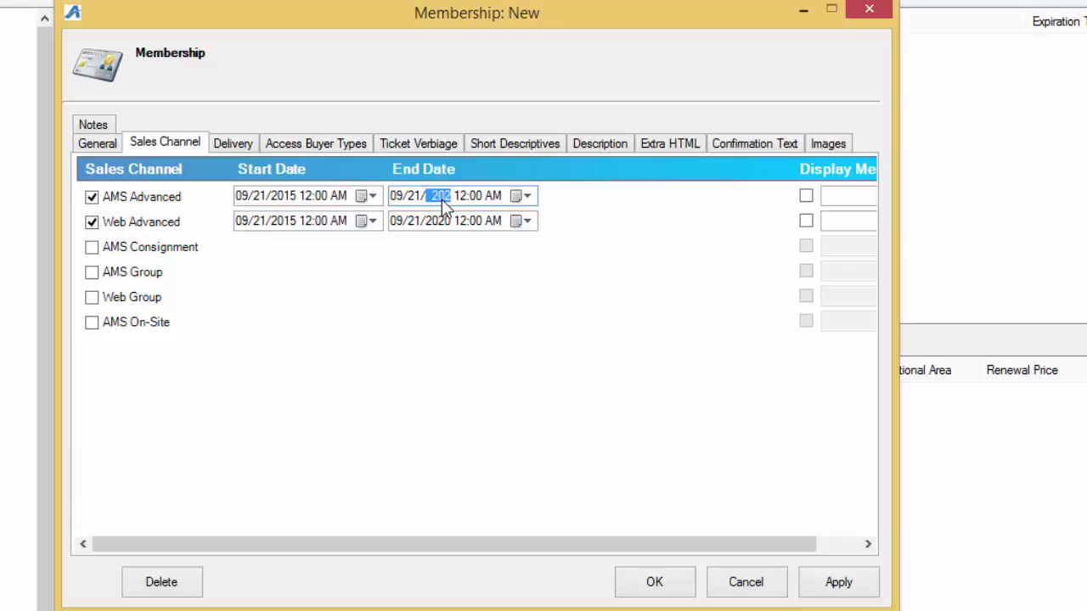
{"action": "left_click", "coordinate": [440, 220]}
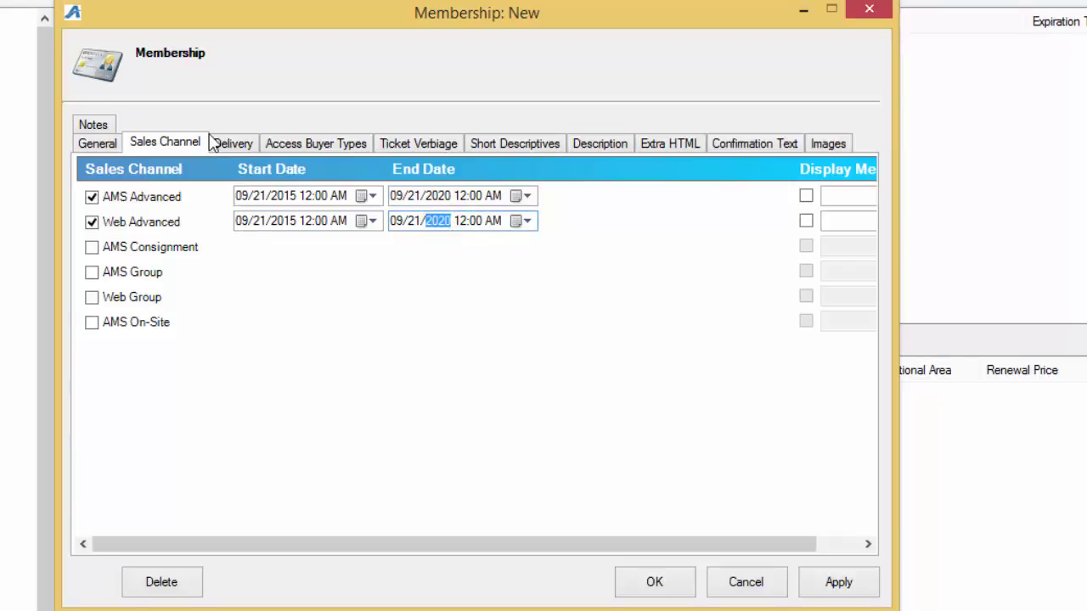
{"action": "left_click", "coordinate": [857, 581]}
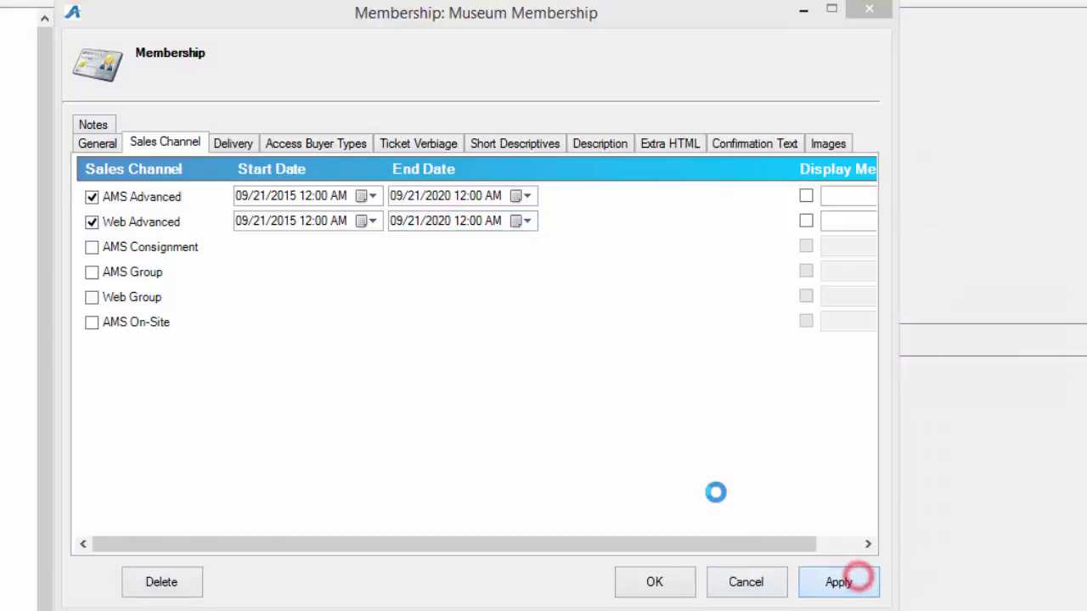
Step: Add USPS First Class to the membership's selected delivery methods
{"action": "left_click", "coordinate": [235, 146]}
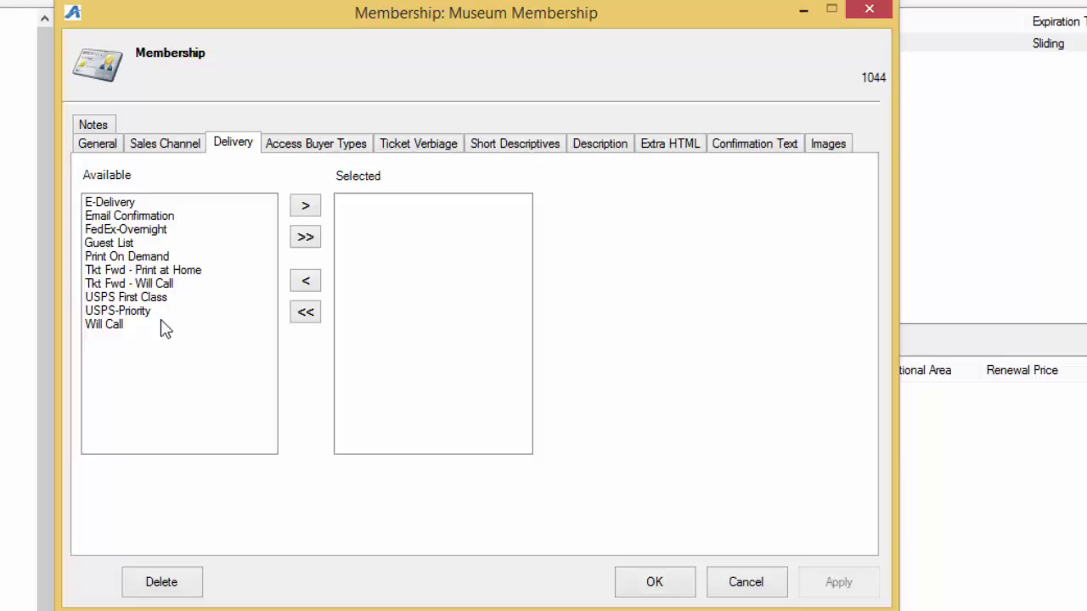
{"action": "double_click", "coordinate": [103, 299]}
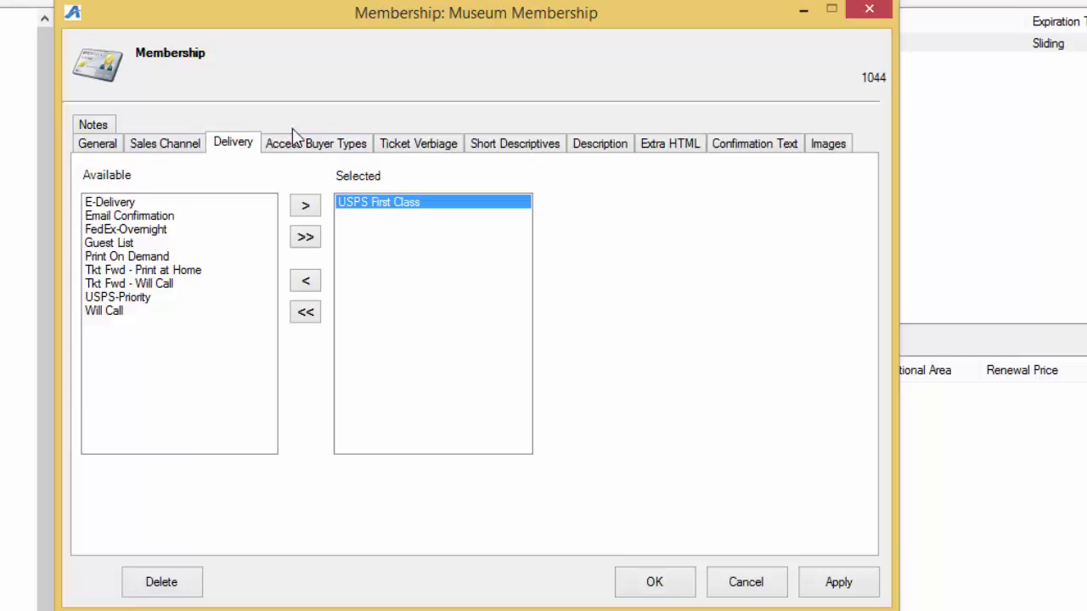
Step: Add AMS - Advanced and Web - Advanced to the membership's access buyer types
{"action": "left_click", "coordinate": [295, 140]}
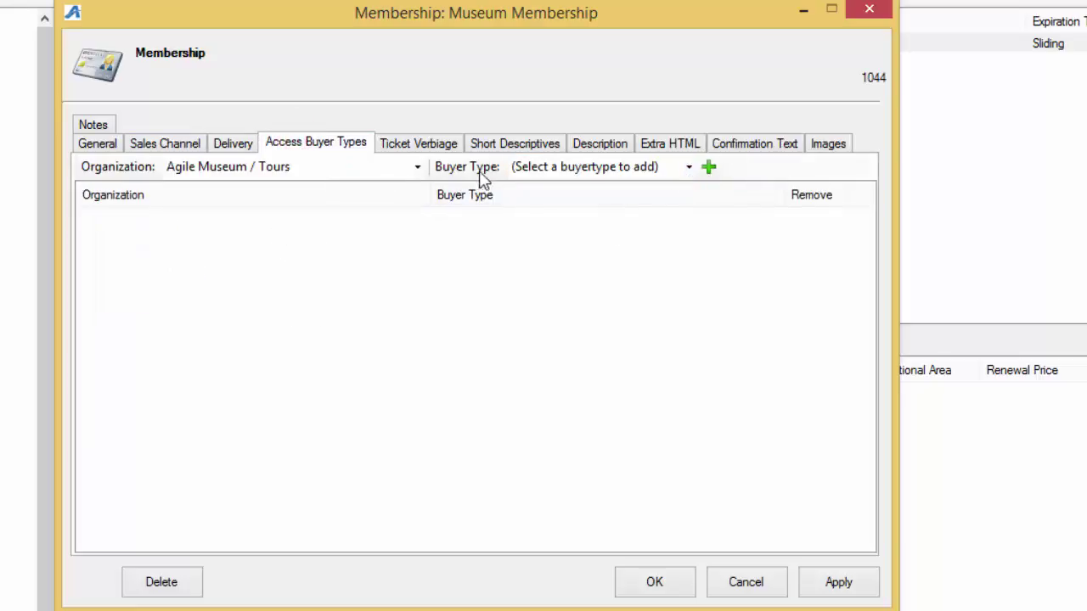
{"action": "left_click", "coordinate": [418, 168]}
{"action": "left_click", "coordinate": [688, 166]}
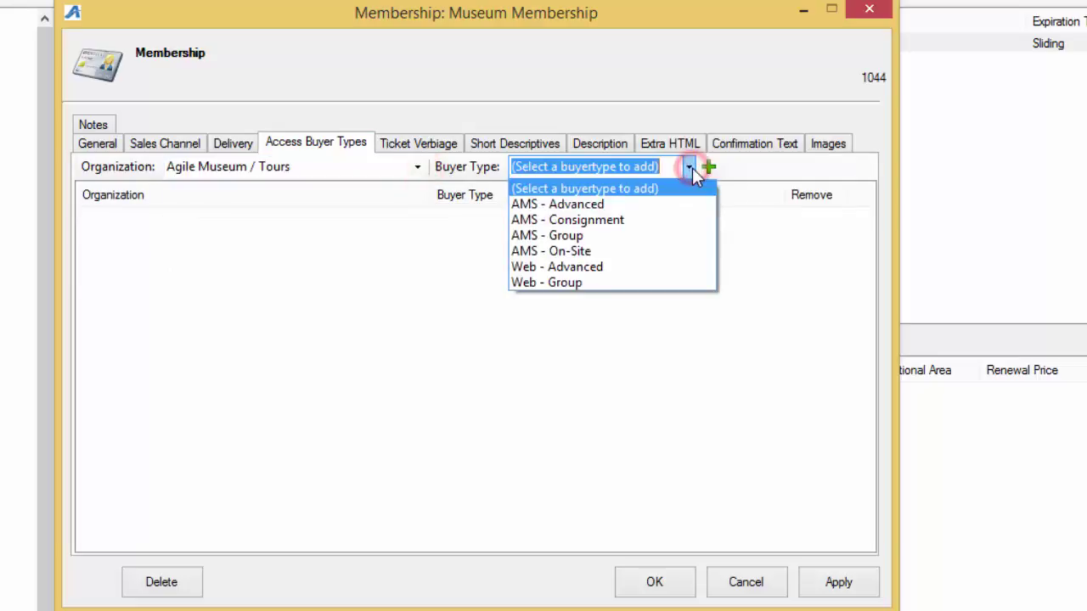
{"action": "left_click", "coordinate": [673, 205]}
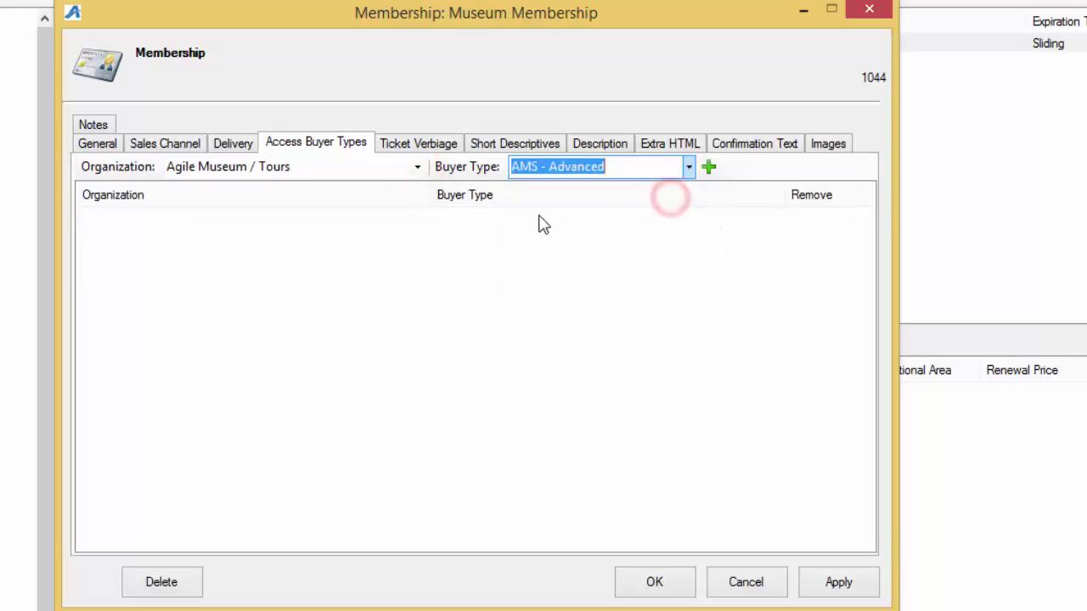
{"action": "left_click", "coordinate": [709, 169]}
{"action": "left_click", "coordinate": [688, 167]}
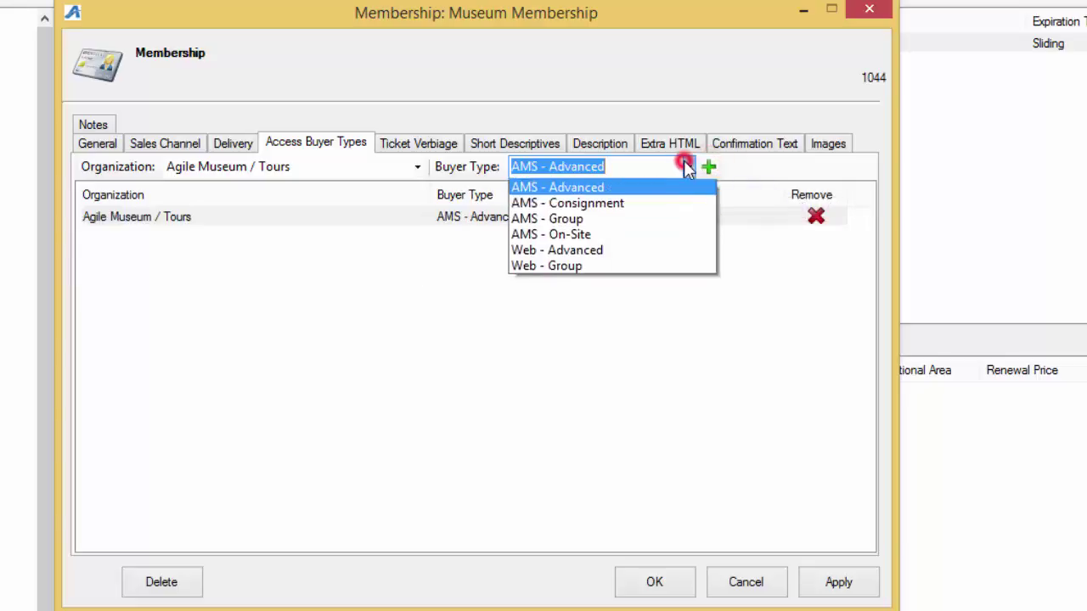
{"action": "left_click", "coordinate": [618, 266]}
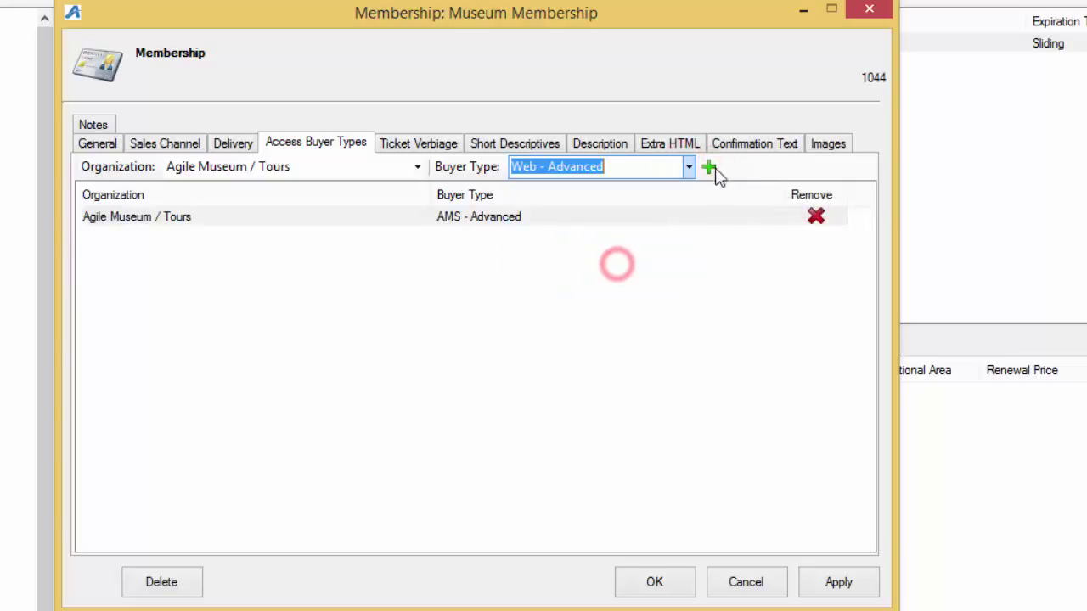
{"action": "left_click", "coordinate": [709, 168]}
Step: Enter 'Memberships on sale now!' as Short Descriptive 1 and 'Buy a Membership and Save!' as Short Description
{"action": "left_click", "coordinate": [514, 145]}
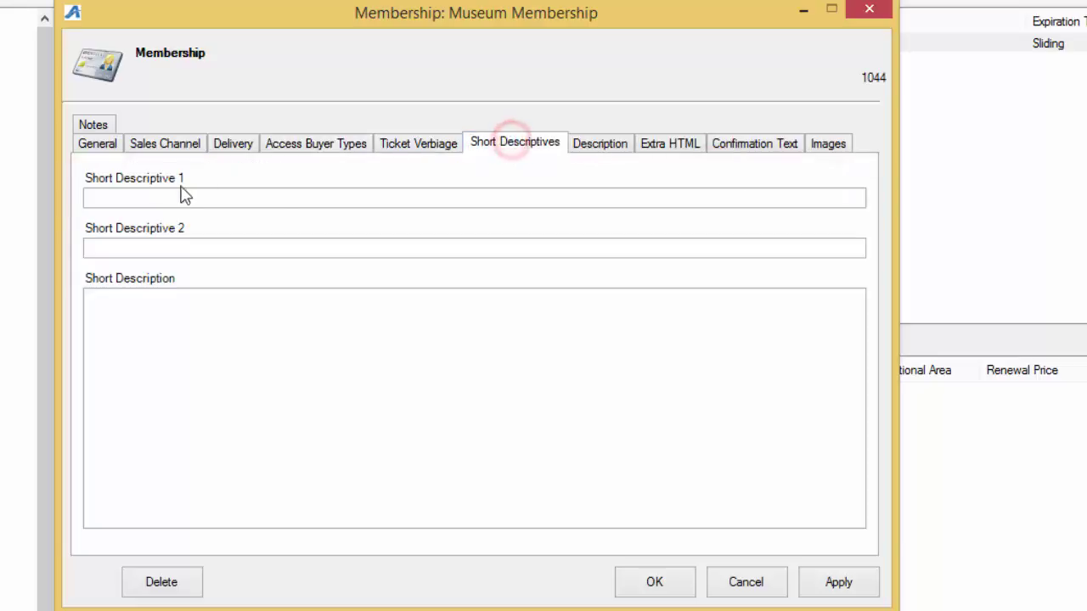
{"action": "left_click", "coordinate": [99, 199]}
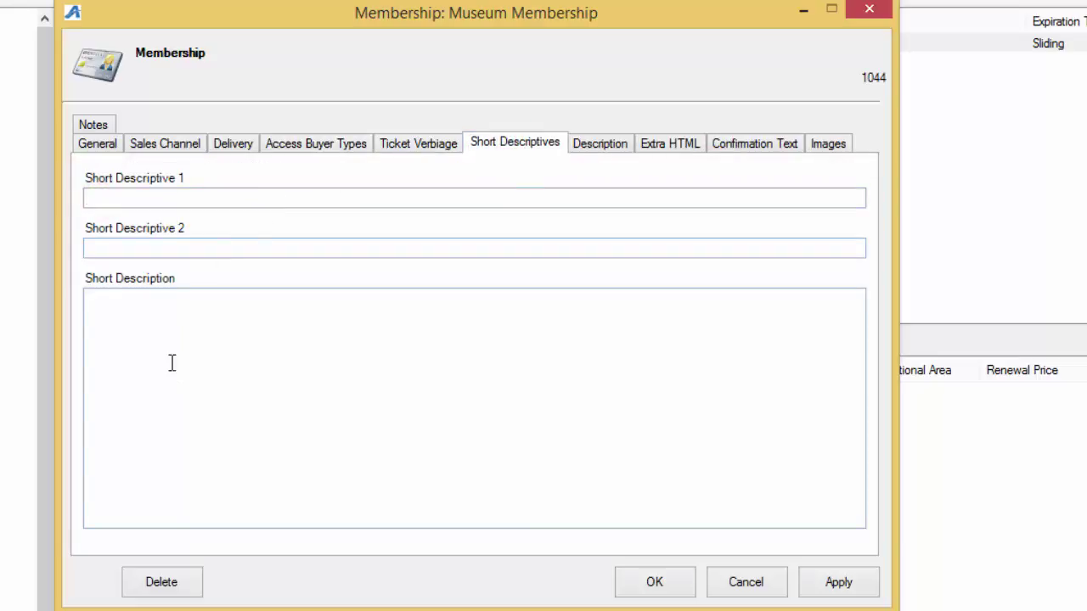
{"action": "type", "text": "Memberships on sale "}
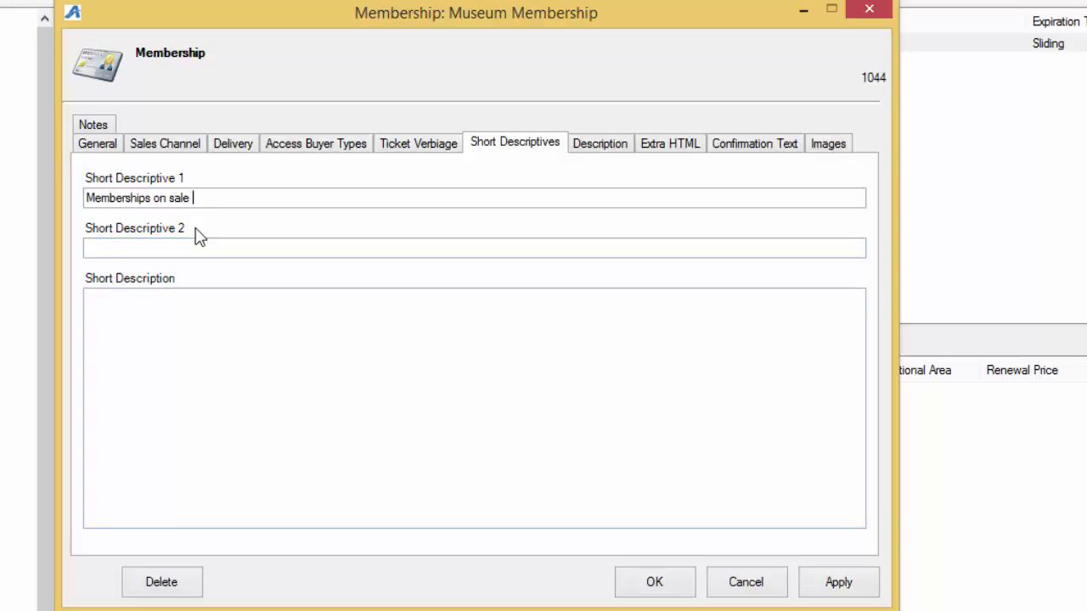
{"action": "type", "text": "now!"}
{"action": "left_click", "coordinate": [173, 327]}
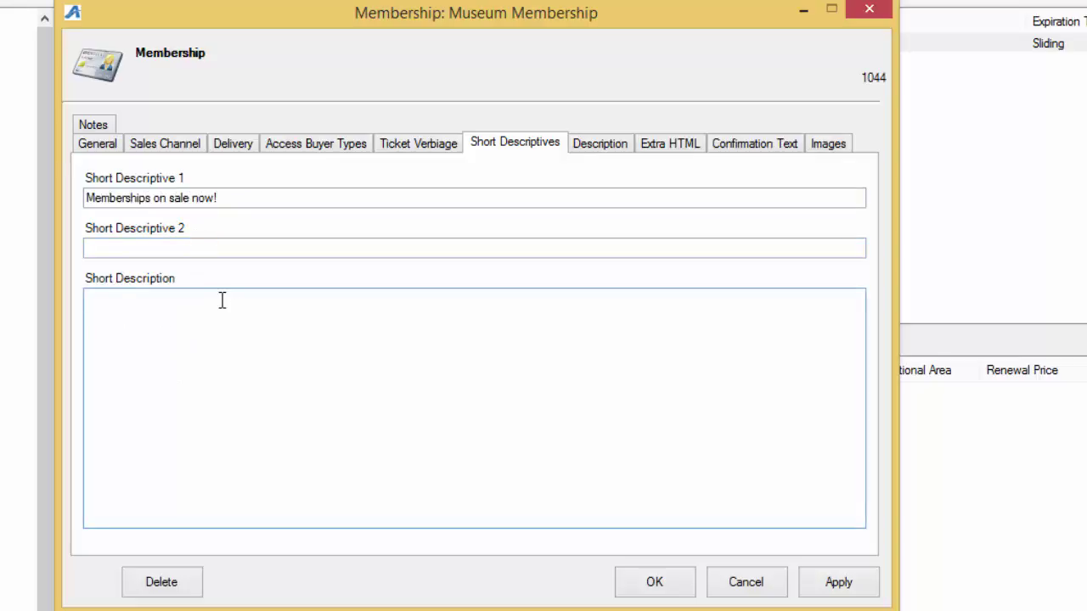
{"action": "type", "text": "Buy a Membership and Save"}
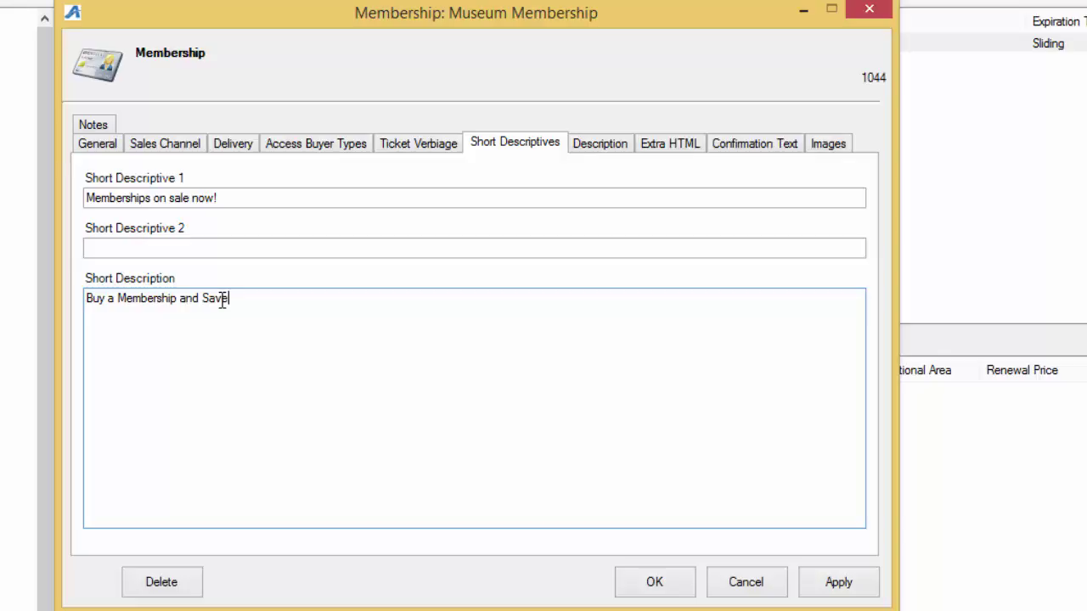
{"action": "type", "text": "!"}
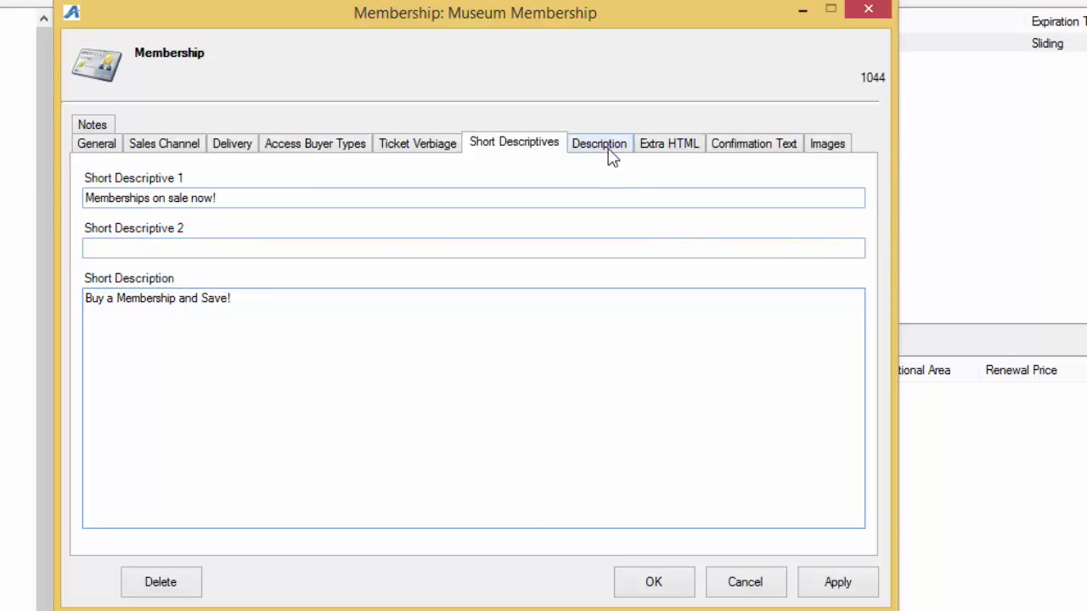
Step: Write a longer membership description explaining the different membership levels
{"action": "left_click", "coordinate": [606, 146]}
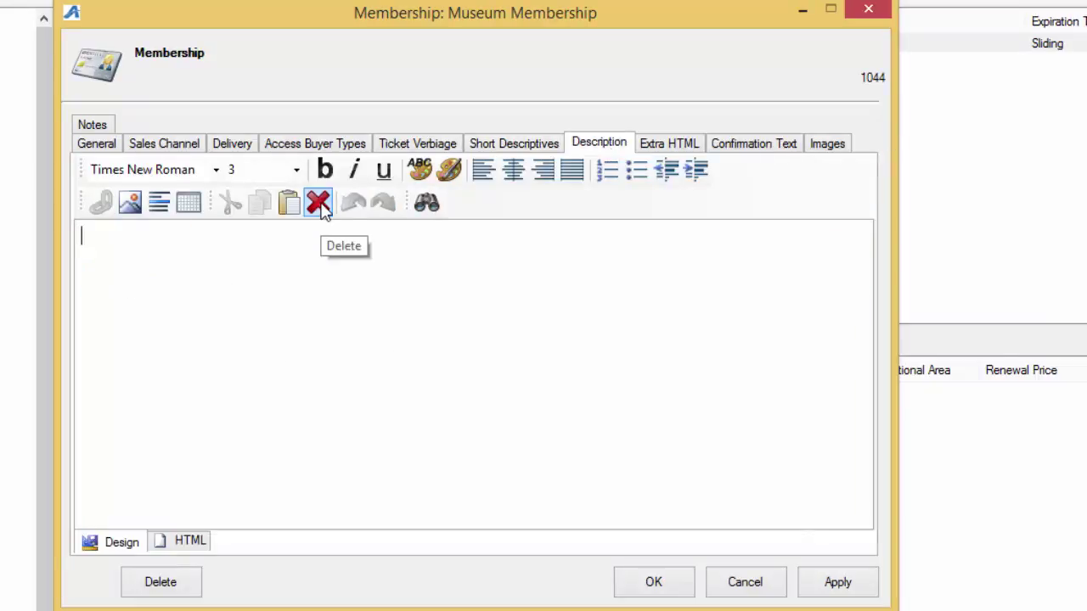
{"action": "type", "text": "This is going to be a "}
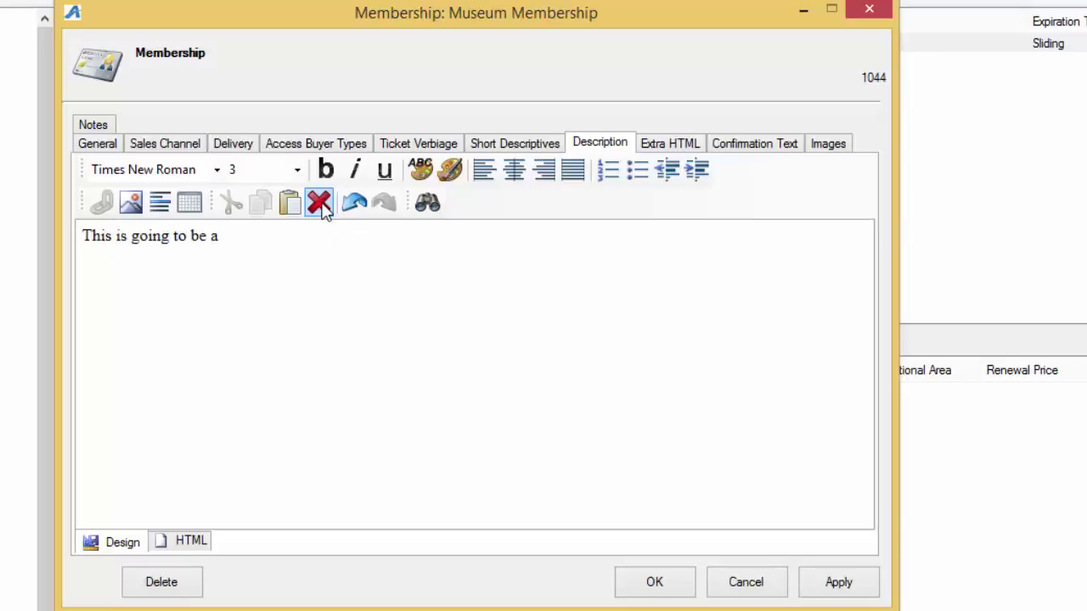
{"action": "type", "text": "longer description that des"}
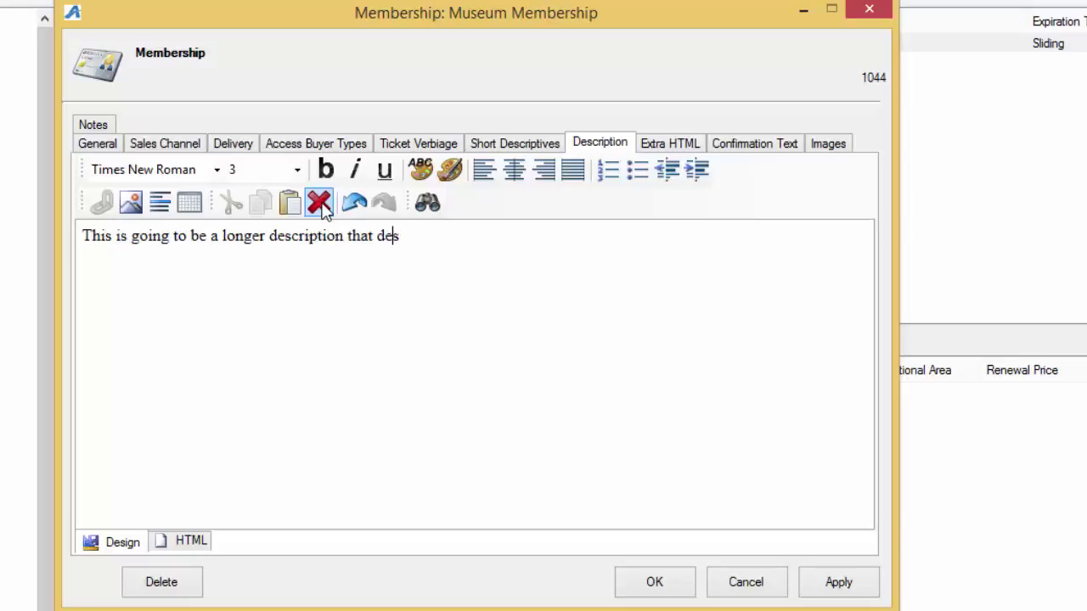
{"action": "type", "text": "cribes the different levels of the m"}
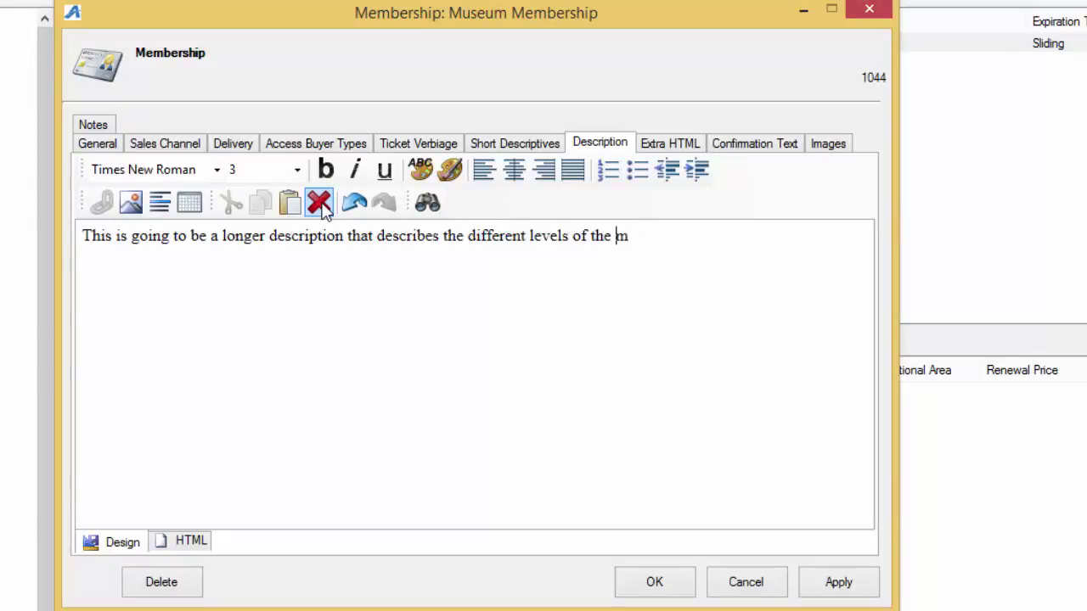
{"action": "type", "text": "emberships."}
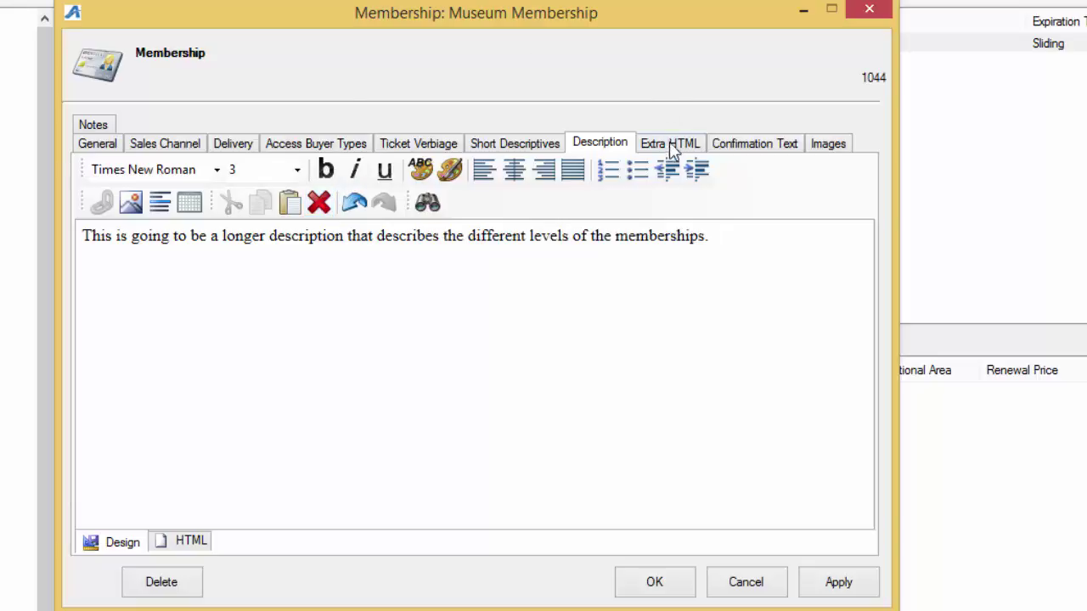
{"action": "left_click", "coordinate": [670, 145]}
Step: Enter extra HTML 'Membership 1 - $500.00 includes:' with bullets 'Discounted tickets' and 'Free Popcorn'
{"action": "left_click", "coordinate": [89, 281]}
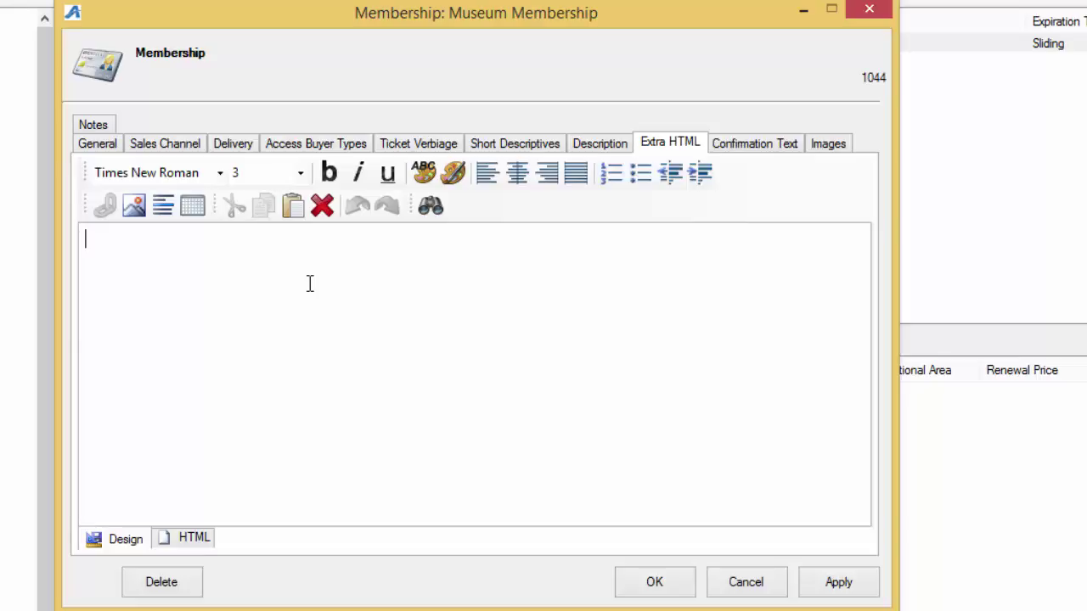
{"action": "type", "text": "Membership 1 - "}
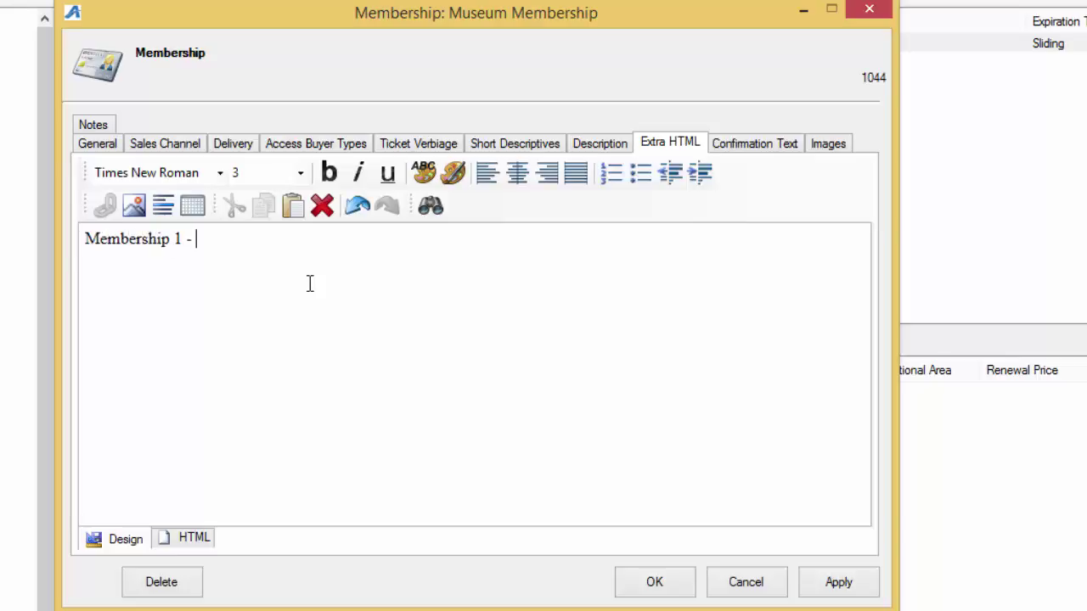
{"action": "type", "text": "$500.00"}
{"action": "type", "text": " includes:"}
{"action": "key", "text": "Return"}
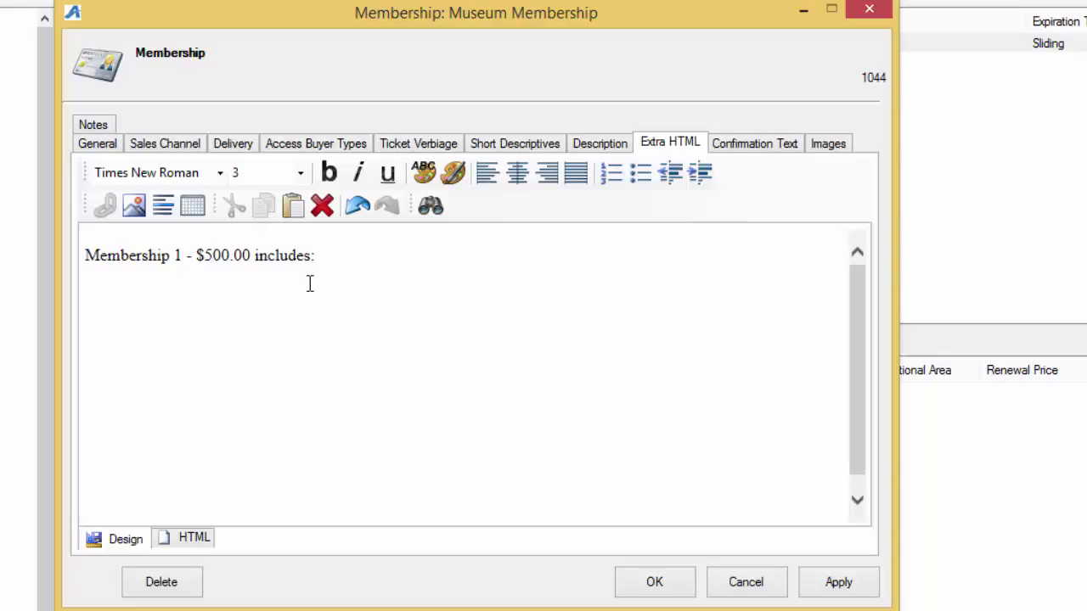
{"action": "type", "text": "* Dis"}
{"action": "type", "text": "counted tickets"}
{"action": "key", "text": "Return"}
{"action": "type", "text": "* "}
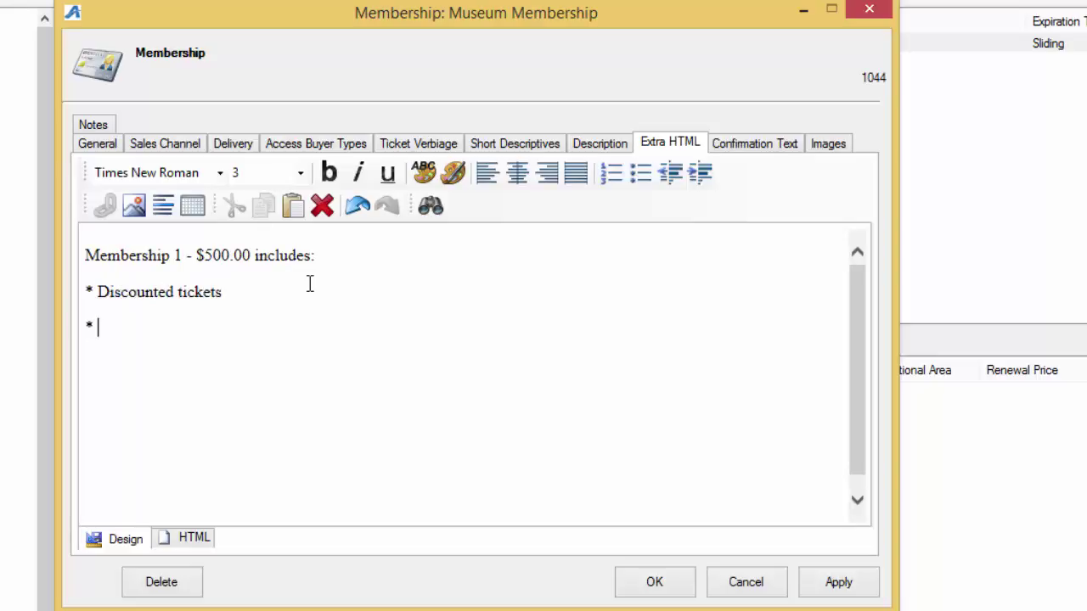
{"action": "type", "text": "Free Pop"}
{"action": "type", "text": "corn"}
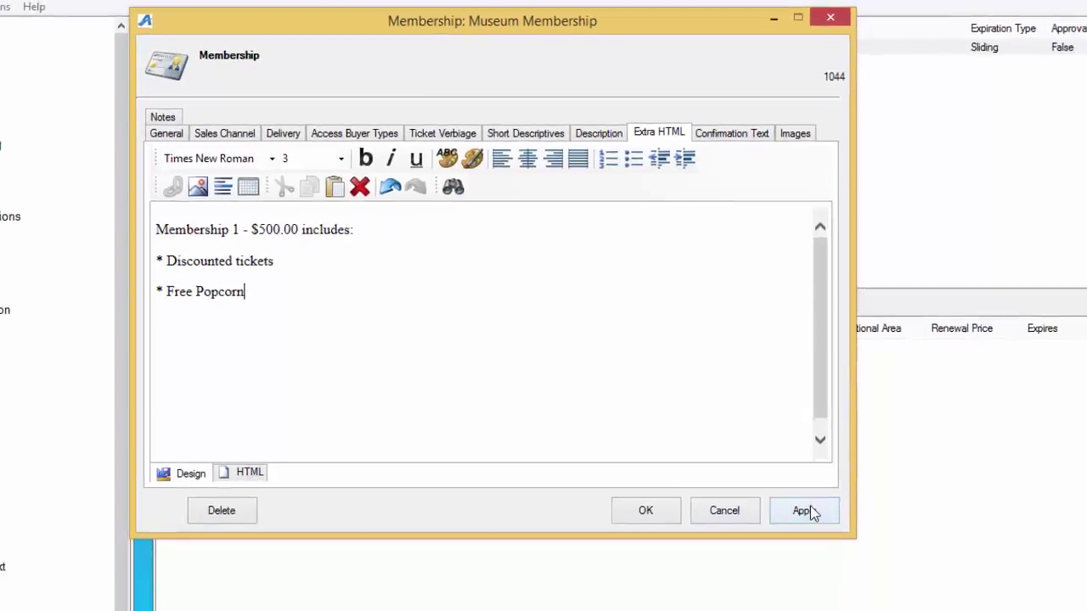